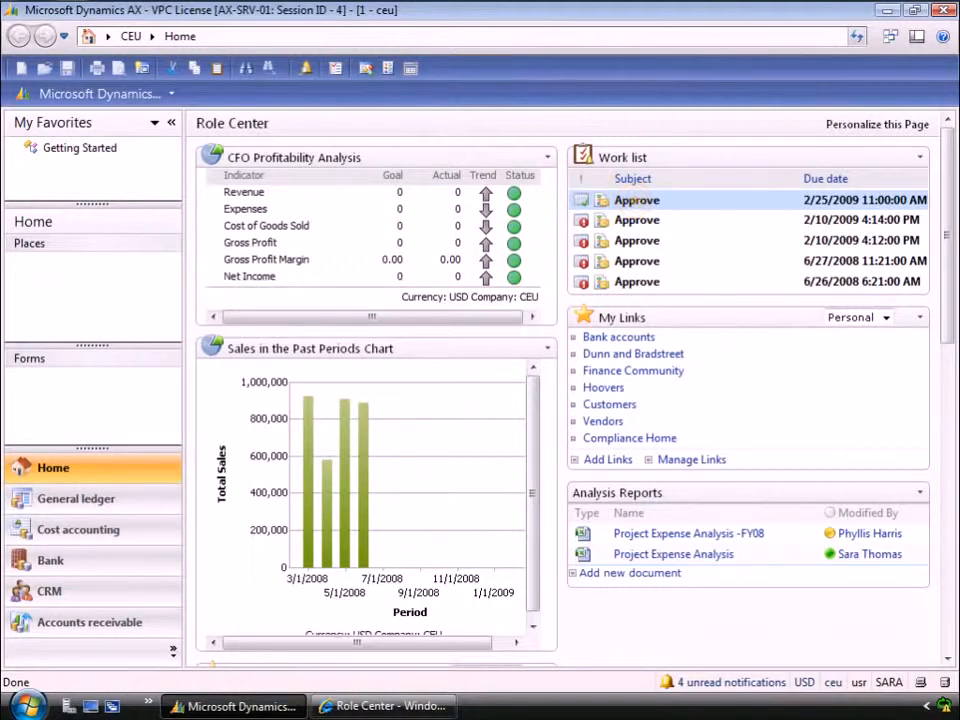
Check which workflow actions are available for the first approval item in the Work list.
right_click(637, 207)
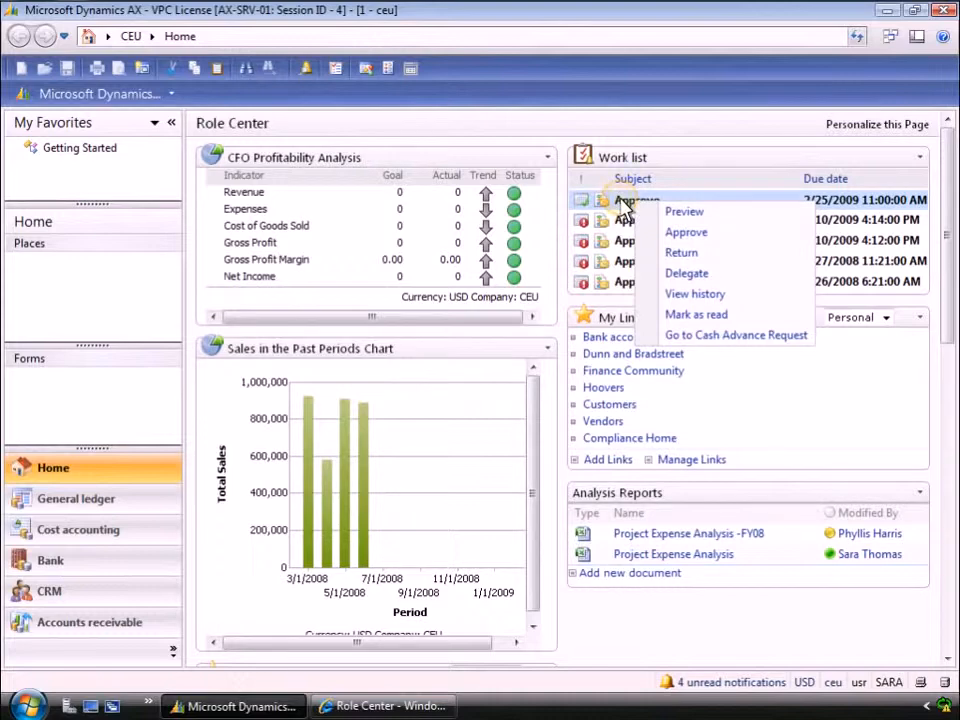
click(620, 200)
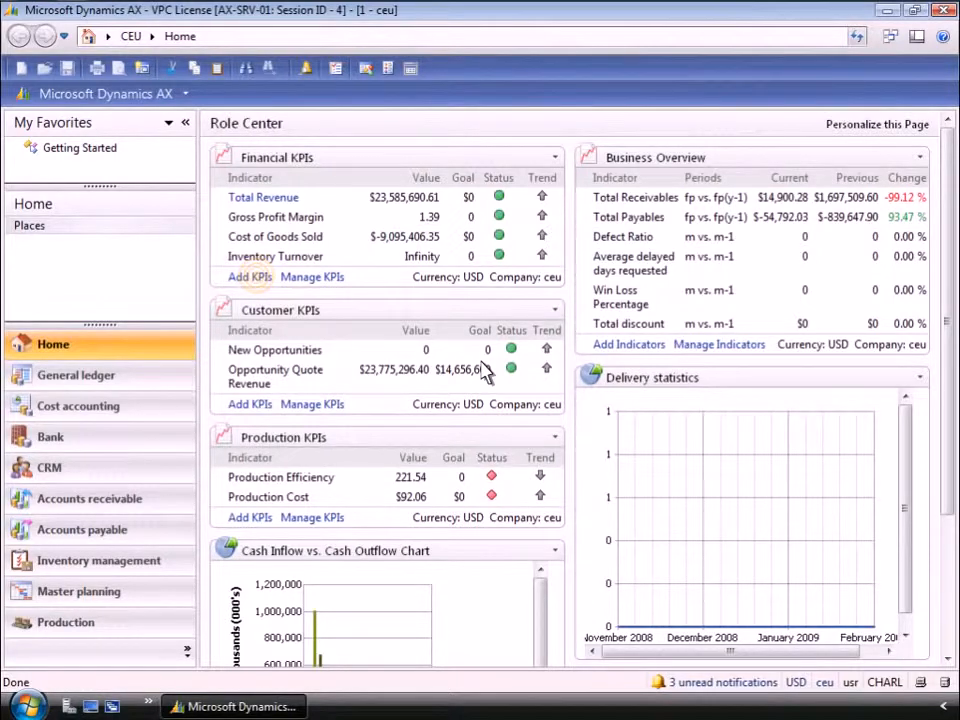
Add the Accounts Payable Turnover KPI from the General Ledger Cube to the Financial KPIs.
click(250, 277)
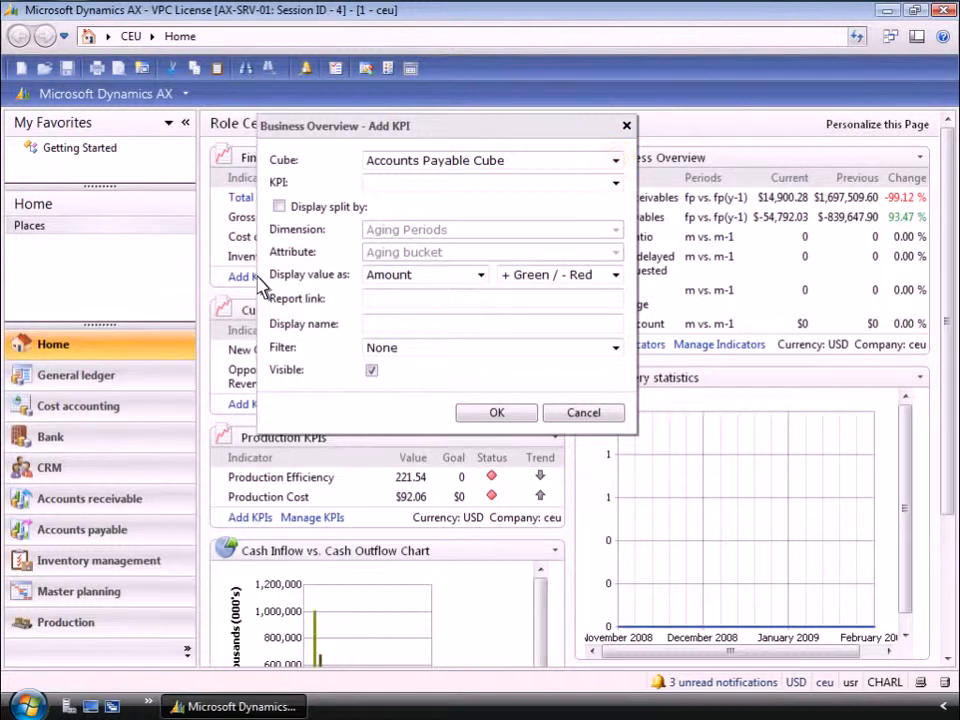
click(616, 162)
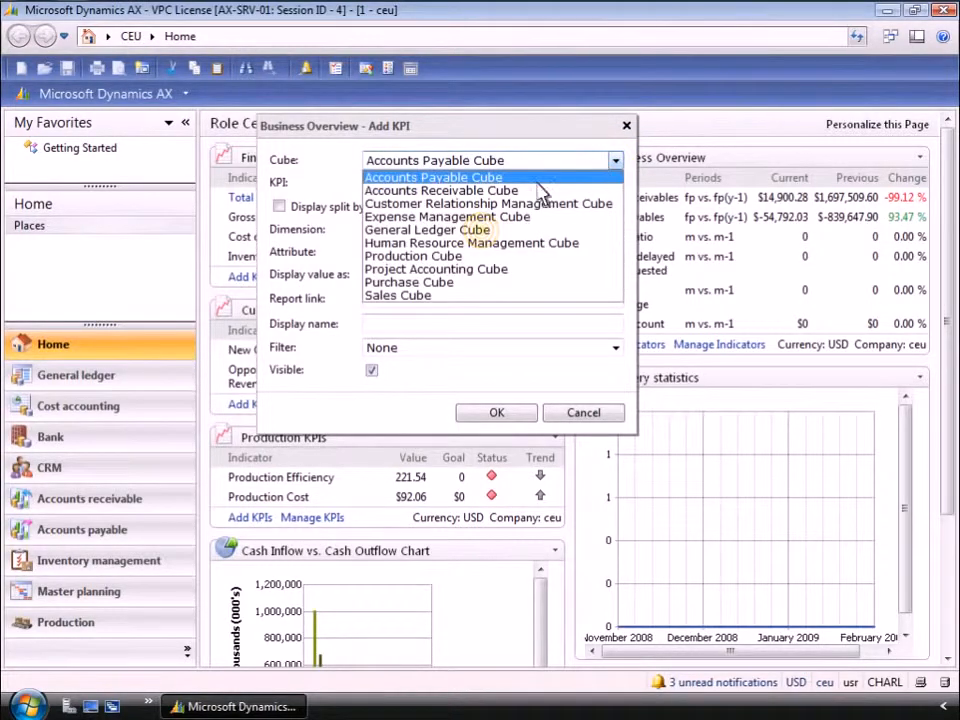
click(485, 234)
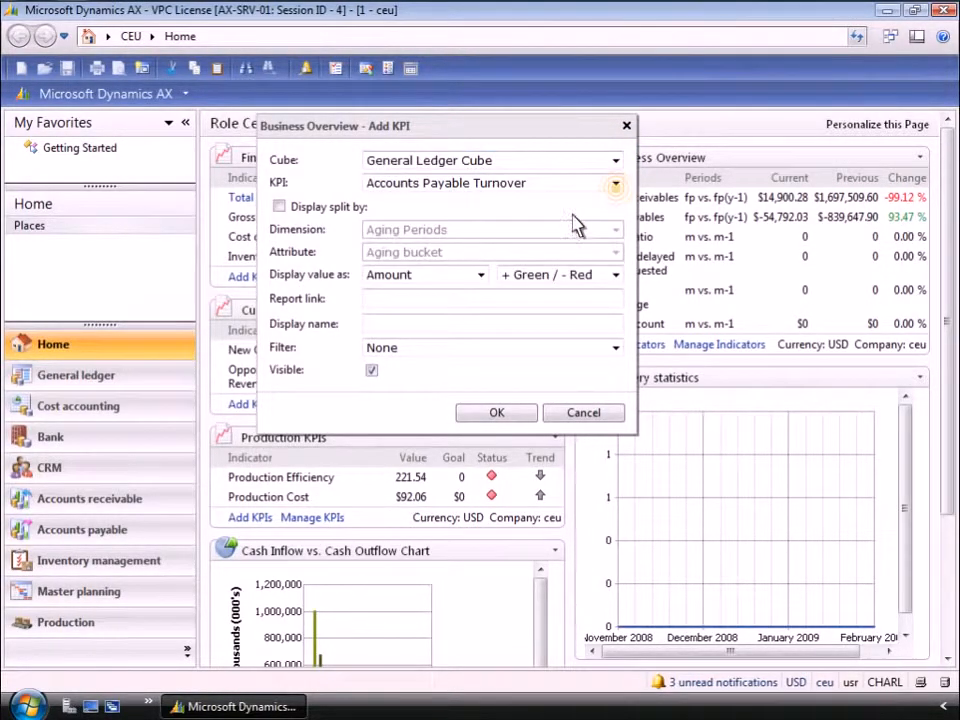
click(616, 184)
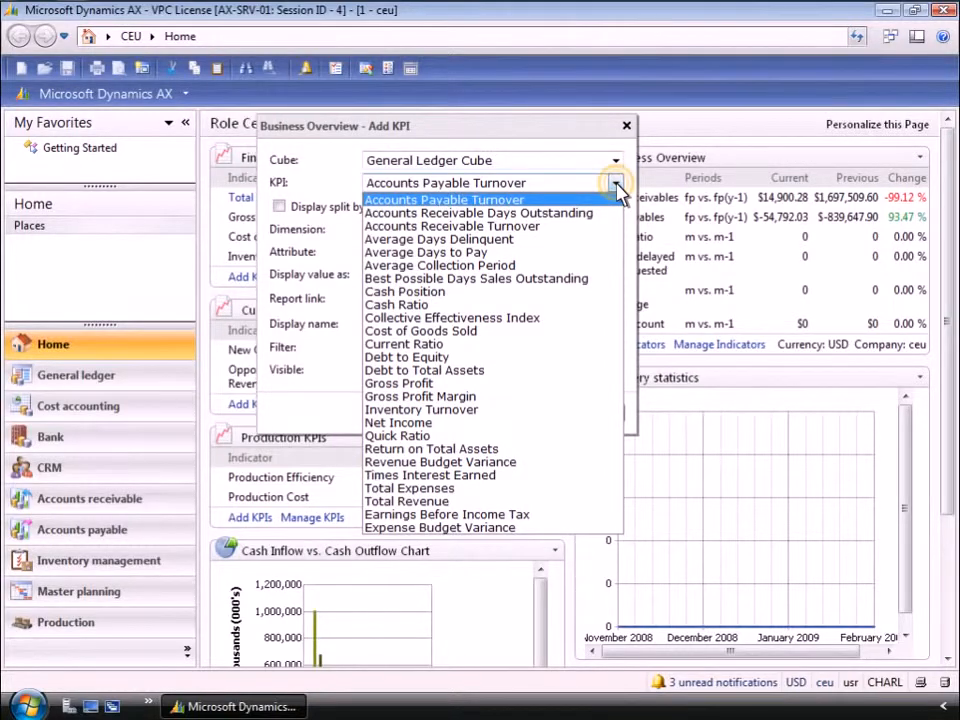
click(617, 189)
click(497, 412)
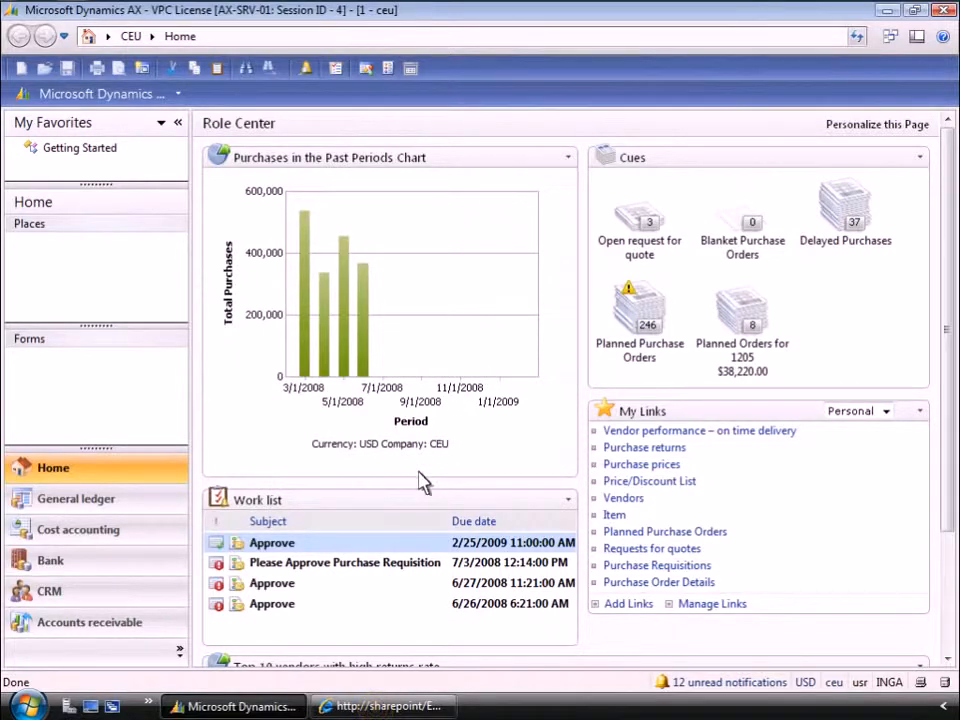
View the same role center in the Enterprise Portal in Internet Explorer, and return to Microsoft Dynamics AX.
click(378, 707)
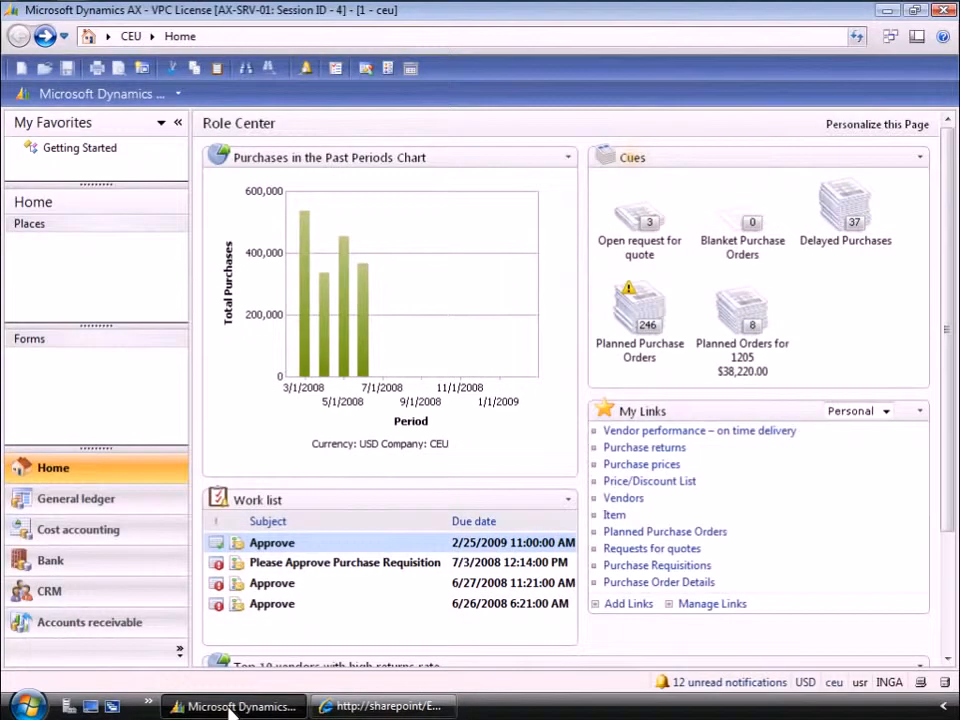
click(231, 708)
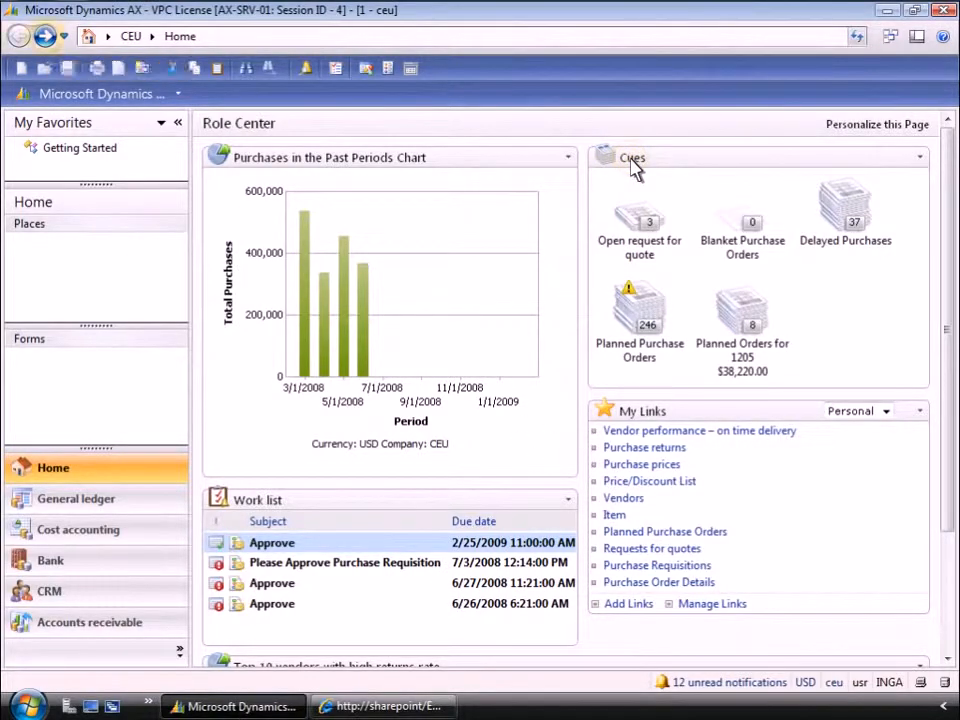
Go forward to the Vendors list, return to the Home page and view the travel history.
click(45, 38)
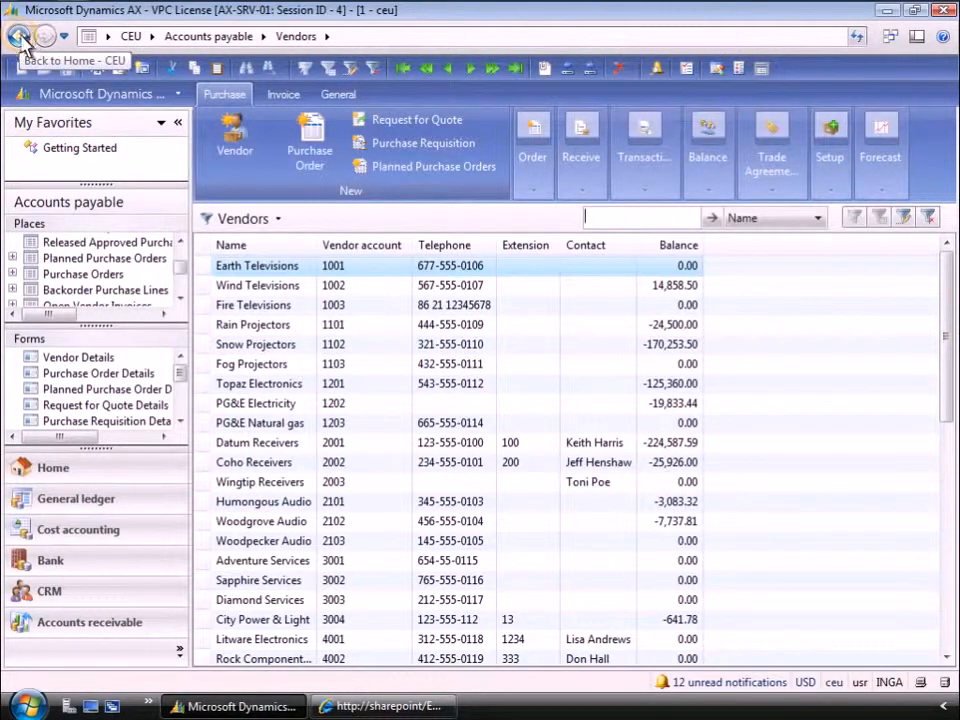
click(22, 42)
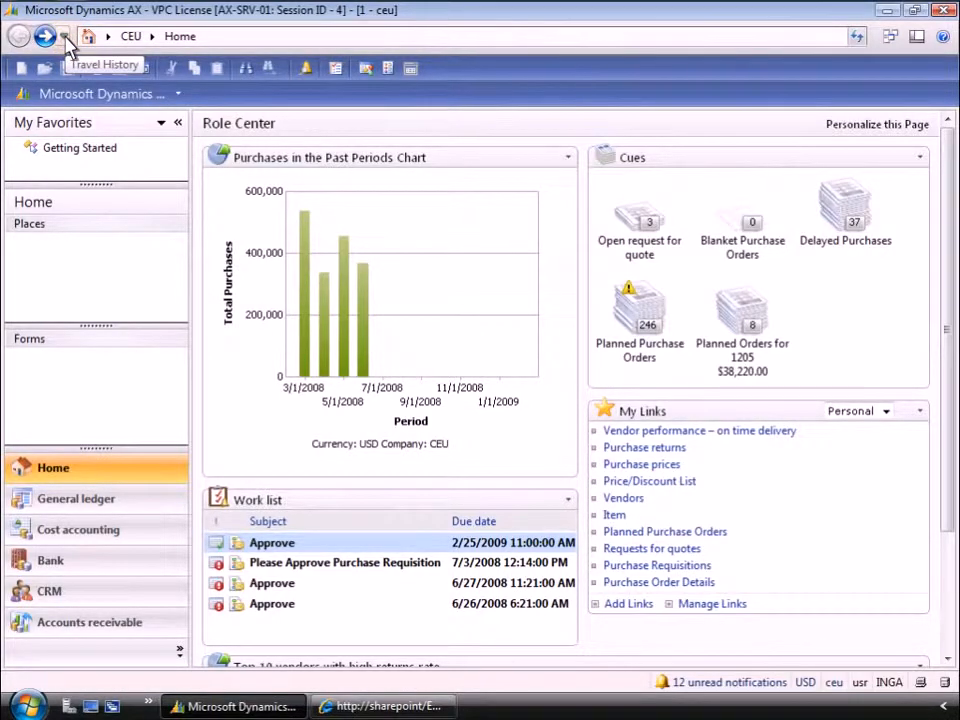
click(64, 37)
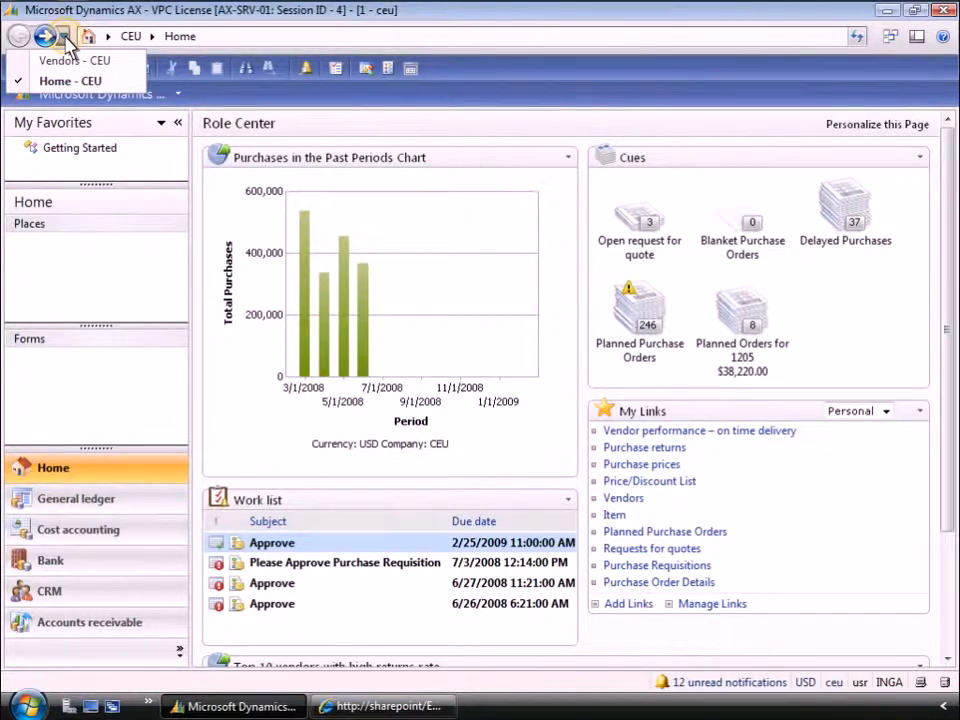
click(64, 36)
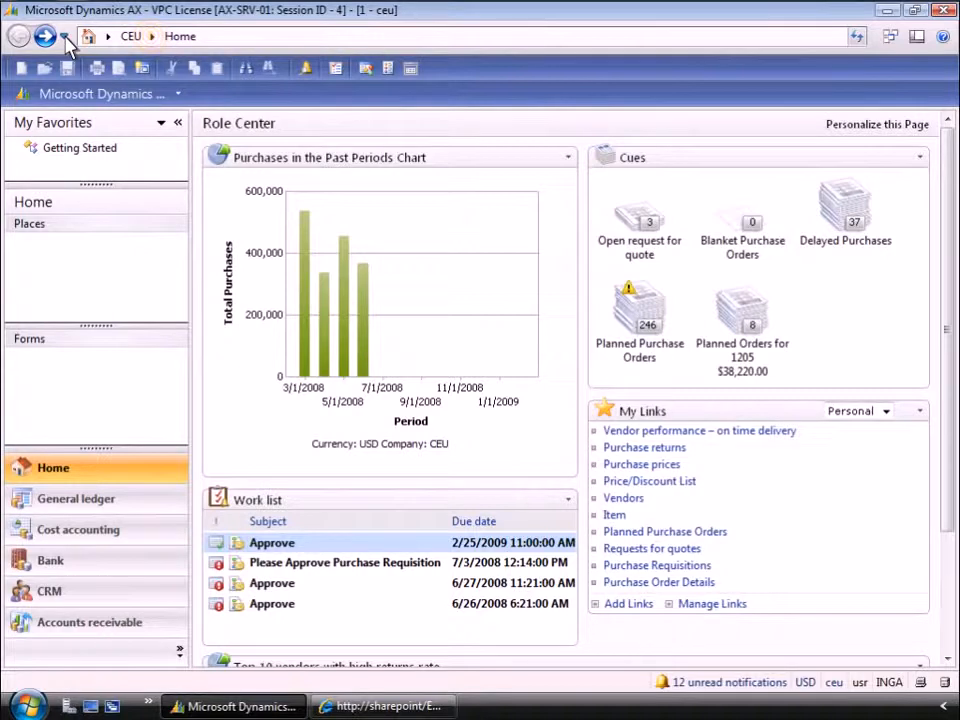
Open the Purchase Orders list in the Accounts payable module of company CEU.
click(152, 37)
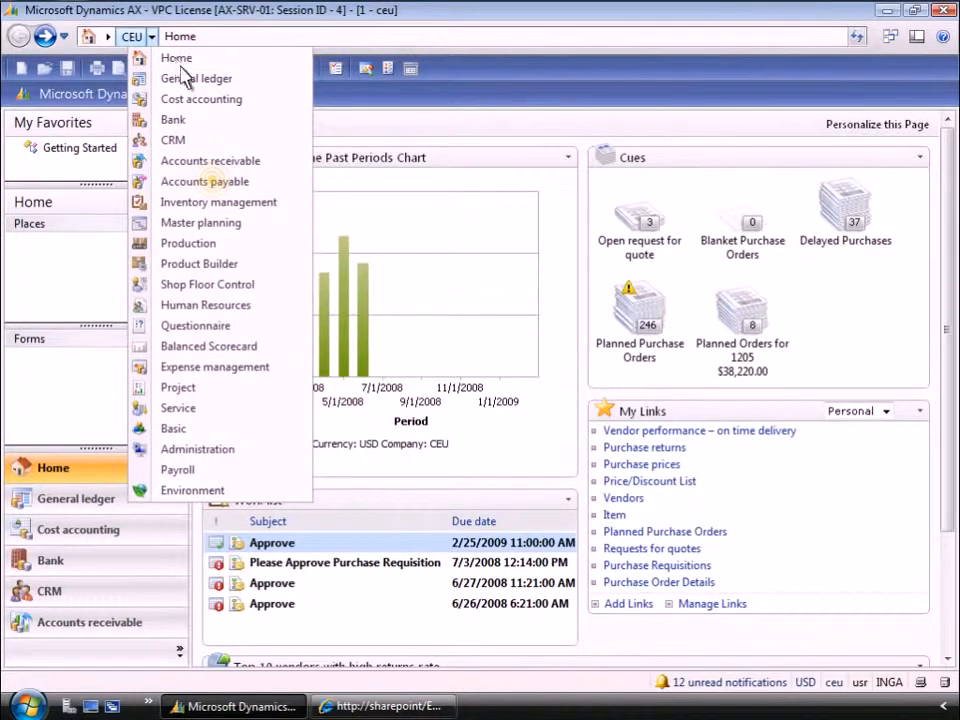
click(217, 181)
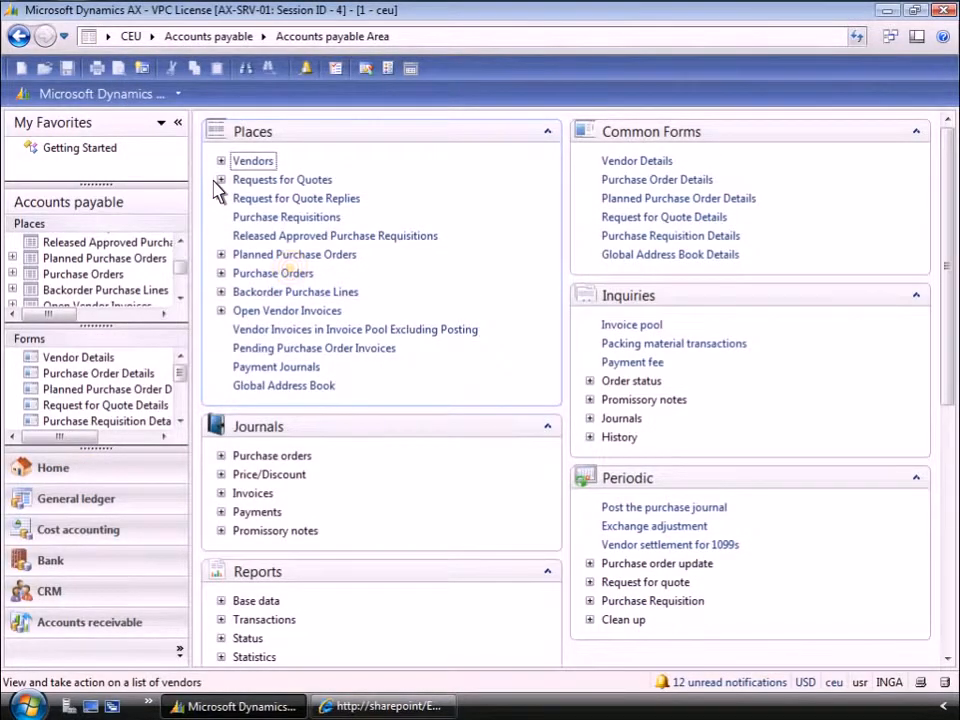
click(272, 273)
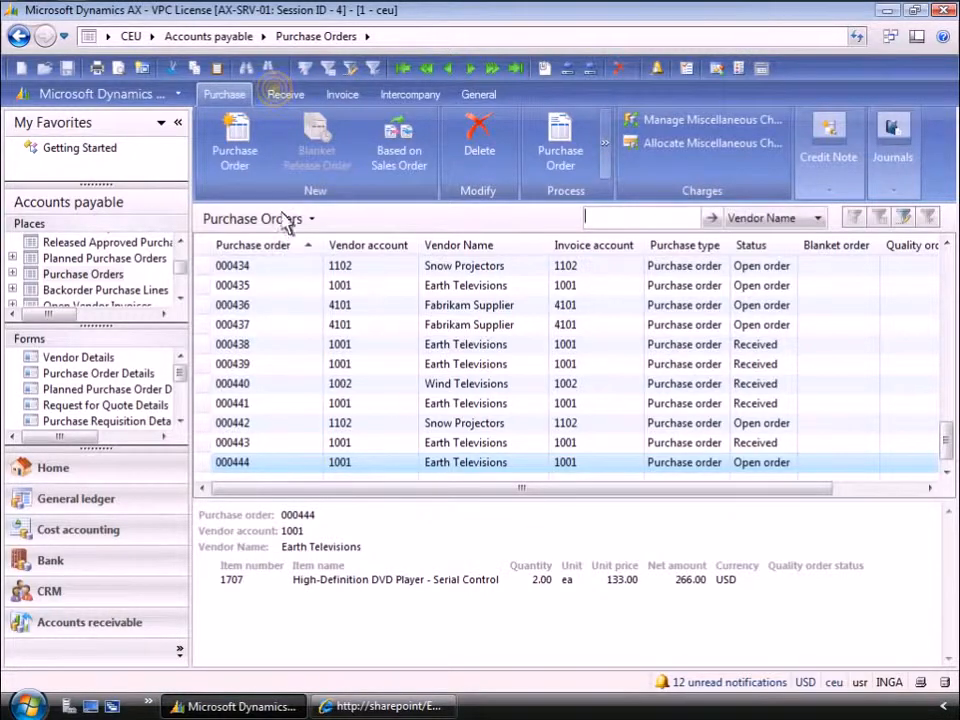
Look through the receiving and invoicing actions for purchase orders, and export the purchase order list to Excel.
click(277, 93)
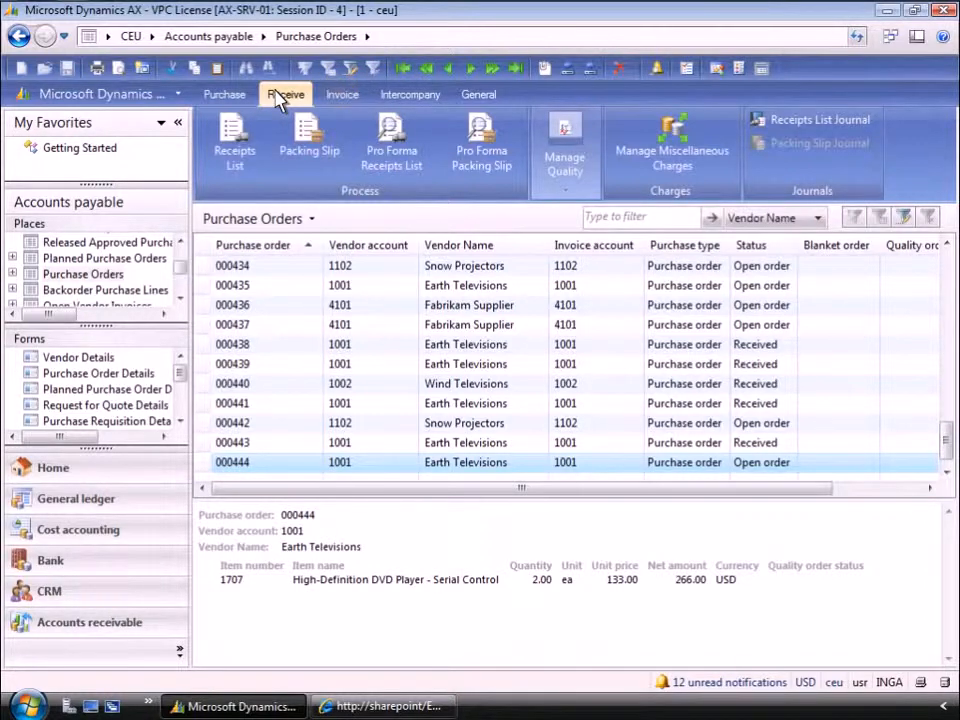
click(342, 95)
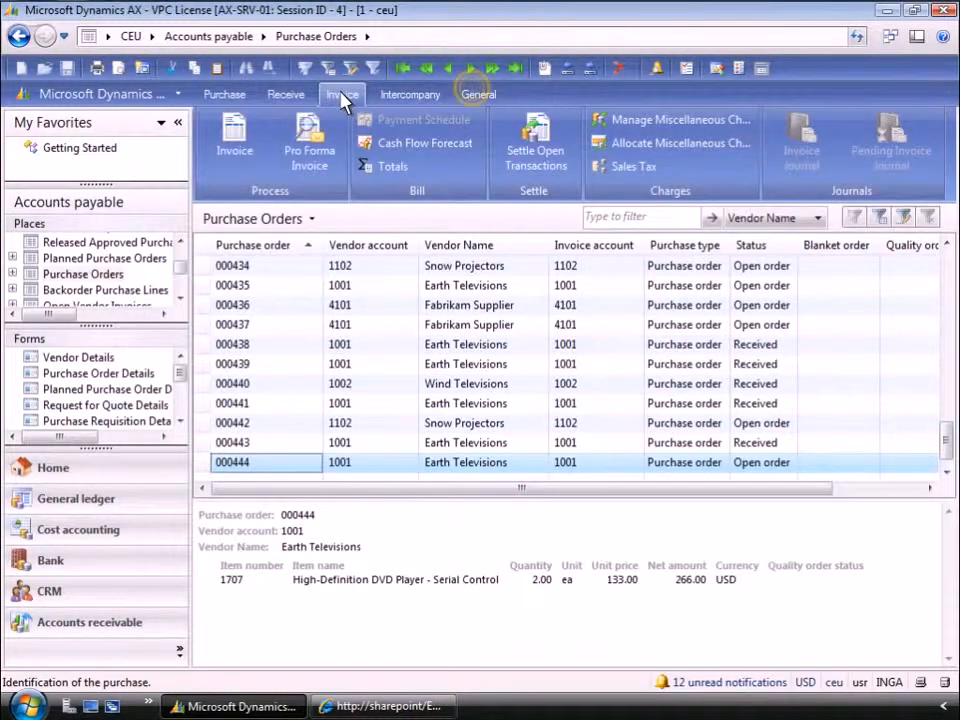
click(476, 97)
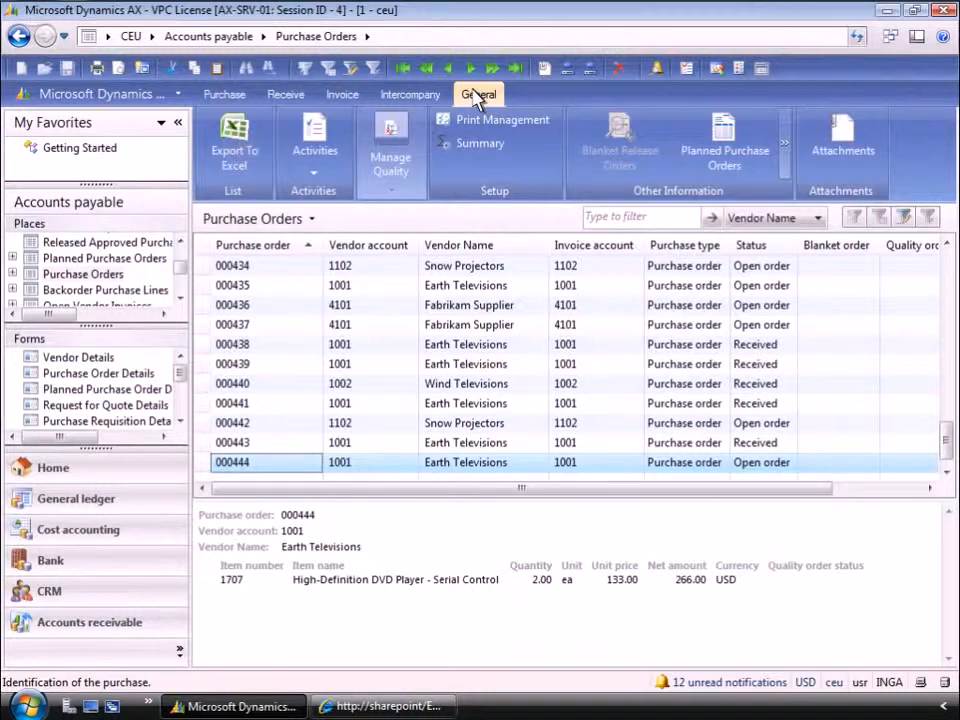
click(247, 155)
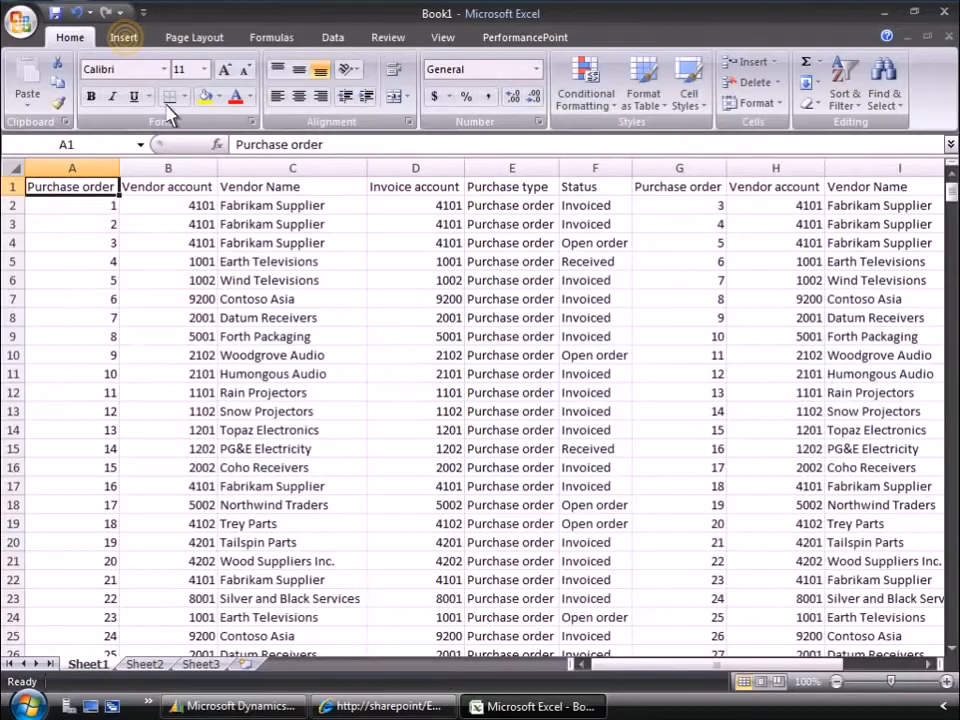
Create a PivotTable on a new worksheet from Sheet1!$A$1:$I$533 that counts purchase orders by Status.
click(125, 42)
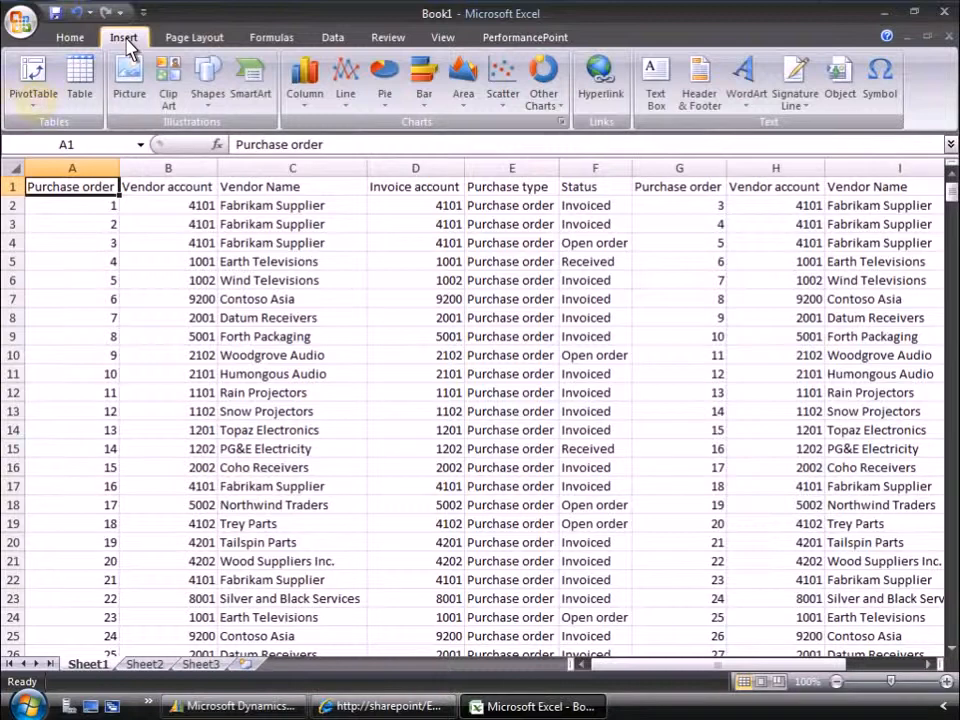
click(36, 106)
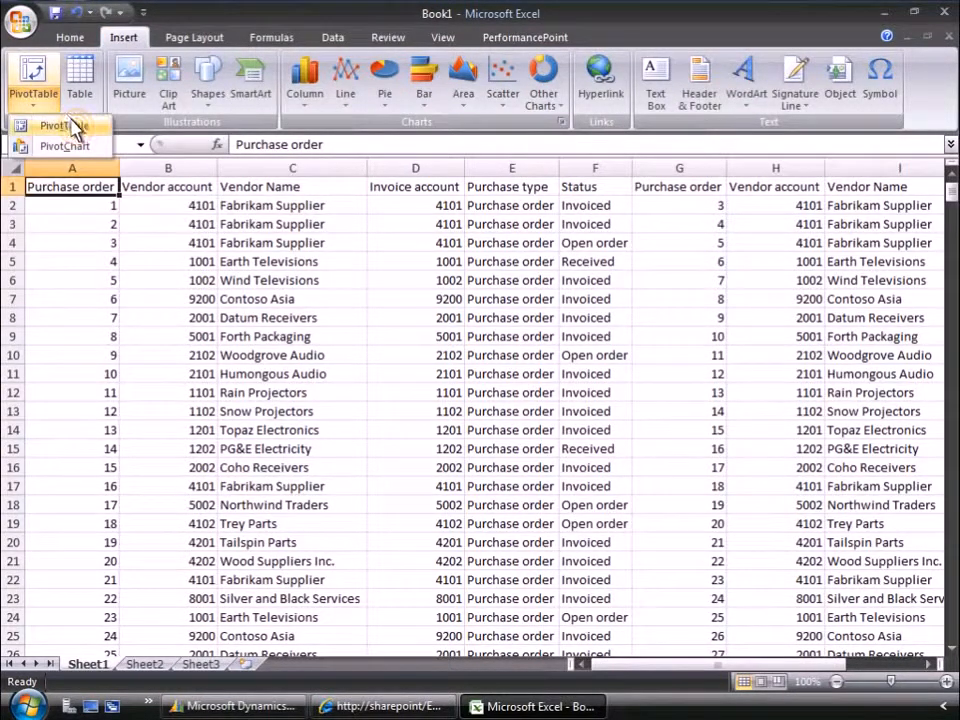
click(78, 128)
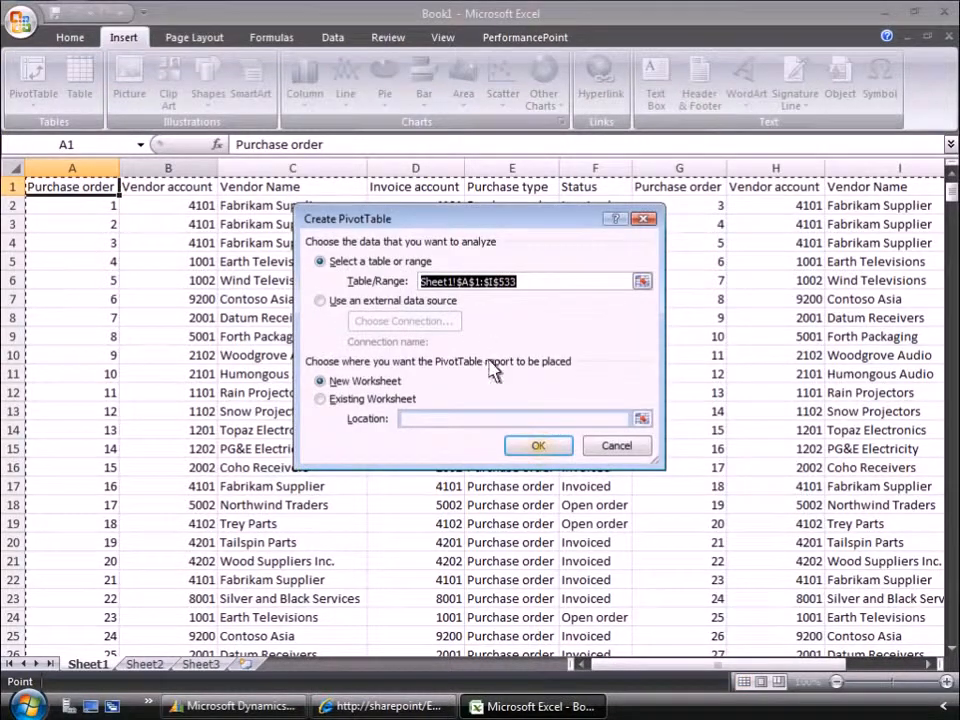
click(542, 449)
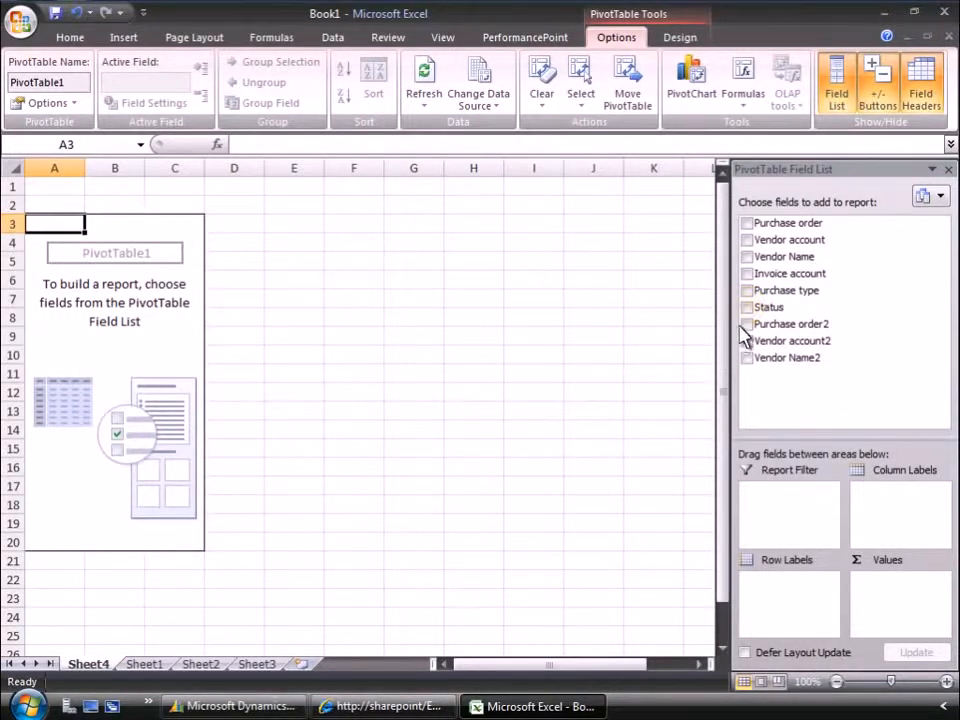
click(747, 307)
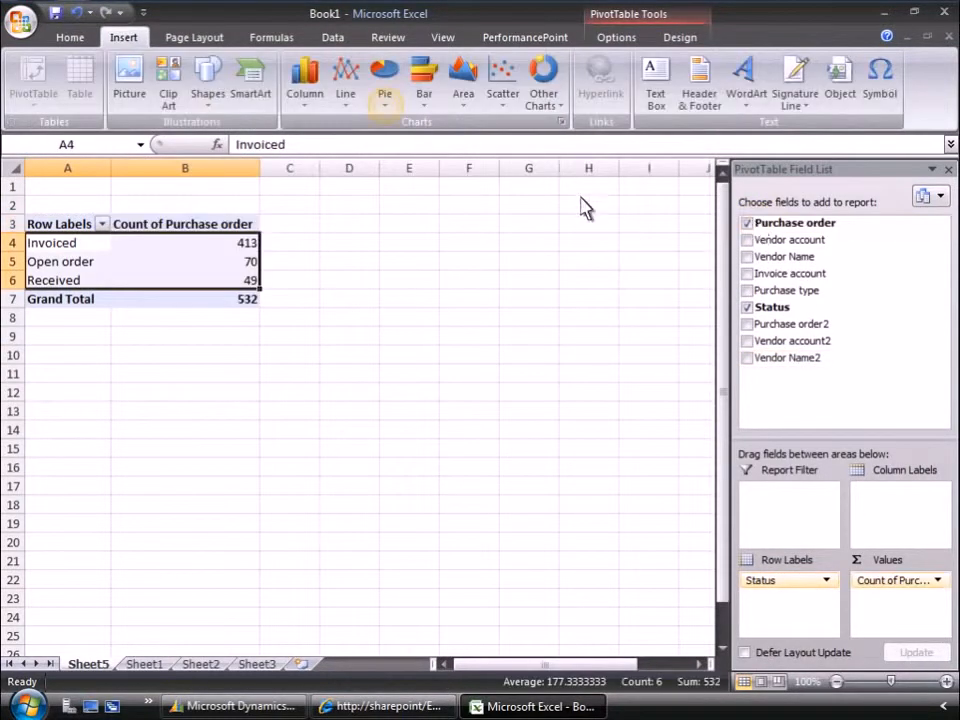
Insert a 3-D pie chart of the purchase order counts for Invoiced, Open order and Received.
click(386, 112)
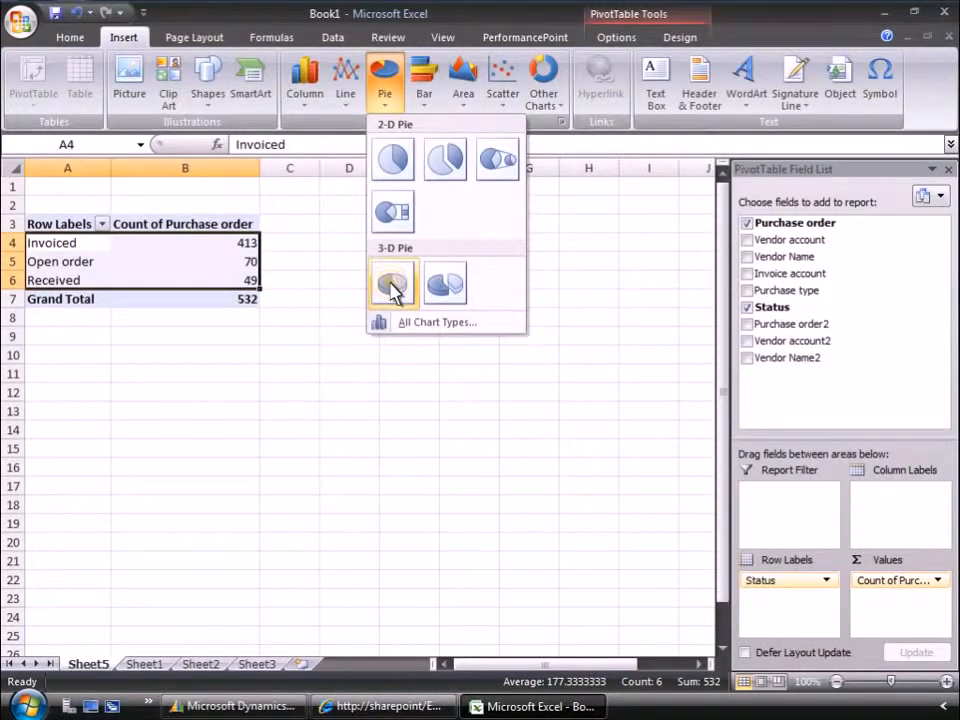
click(392, 284)
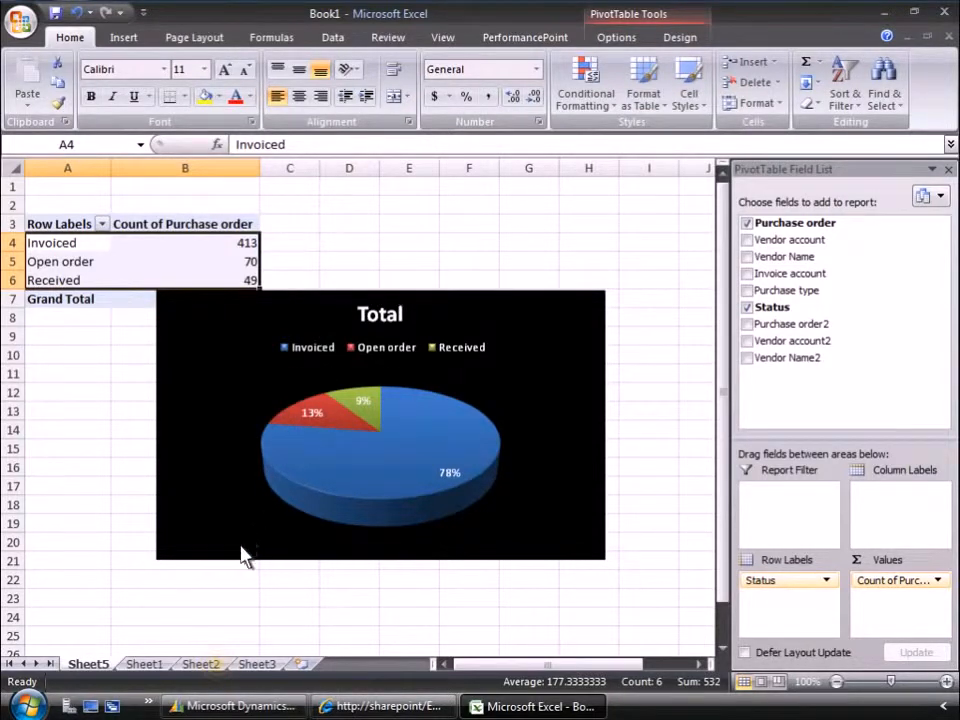
On Sheet2, start an Analysis Services data connection to server ax-srv-01 using Windows Authentication.
click(219, 665)
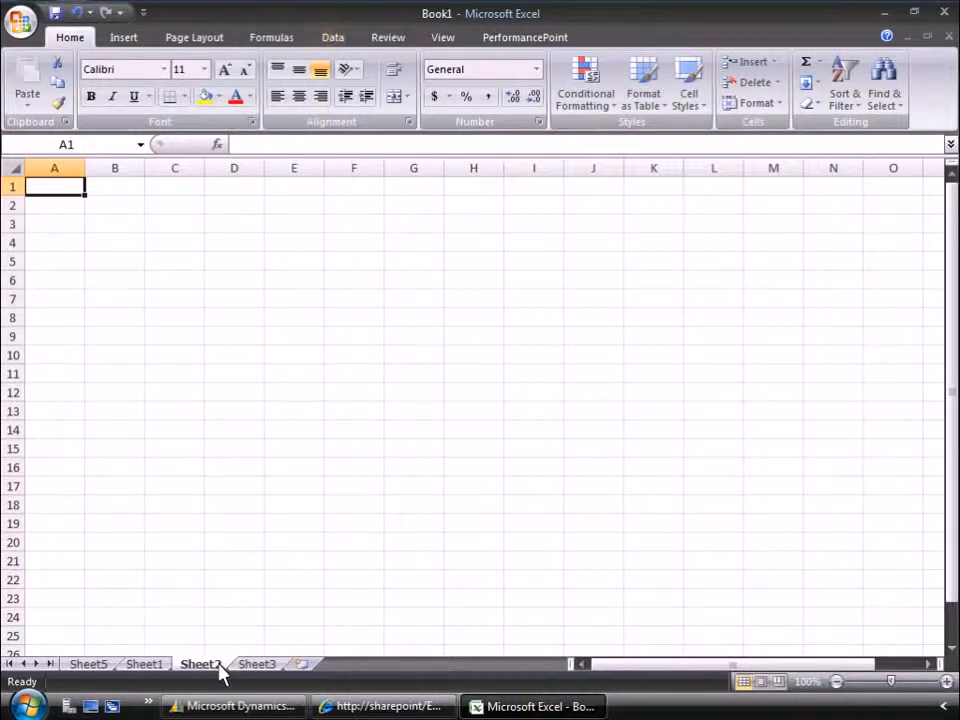
click(333, 40)
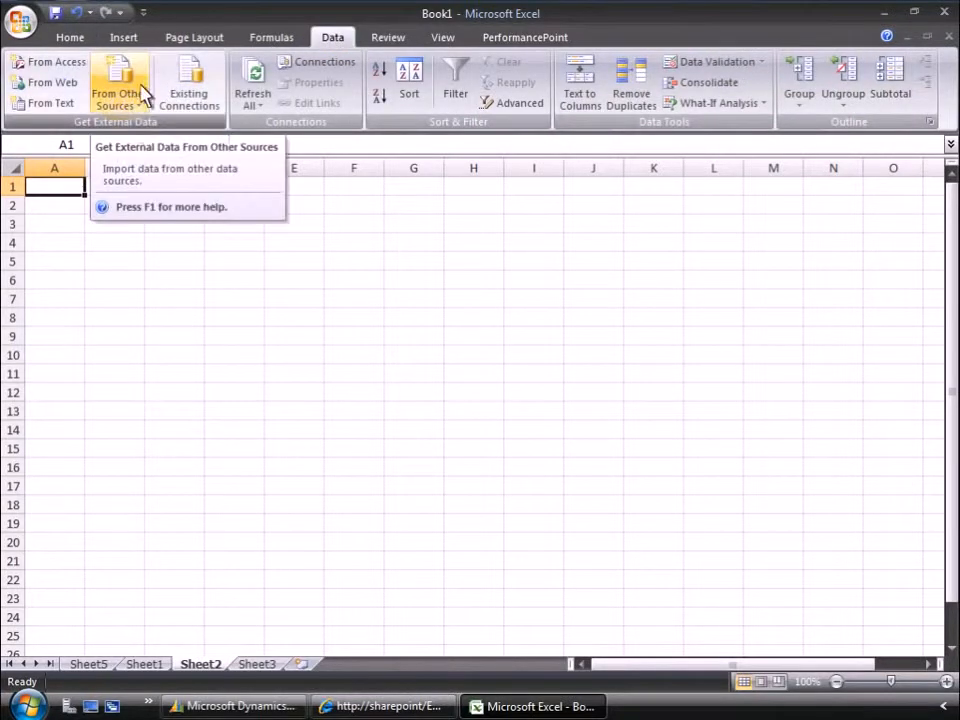
click(121, 108)
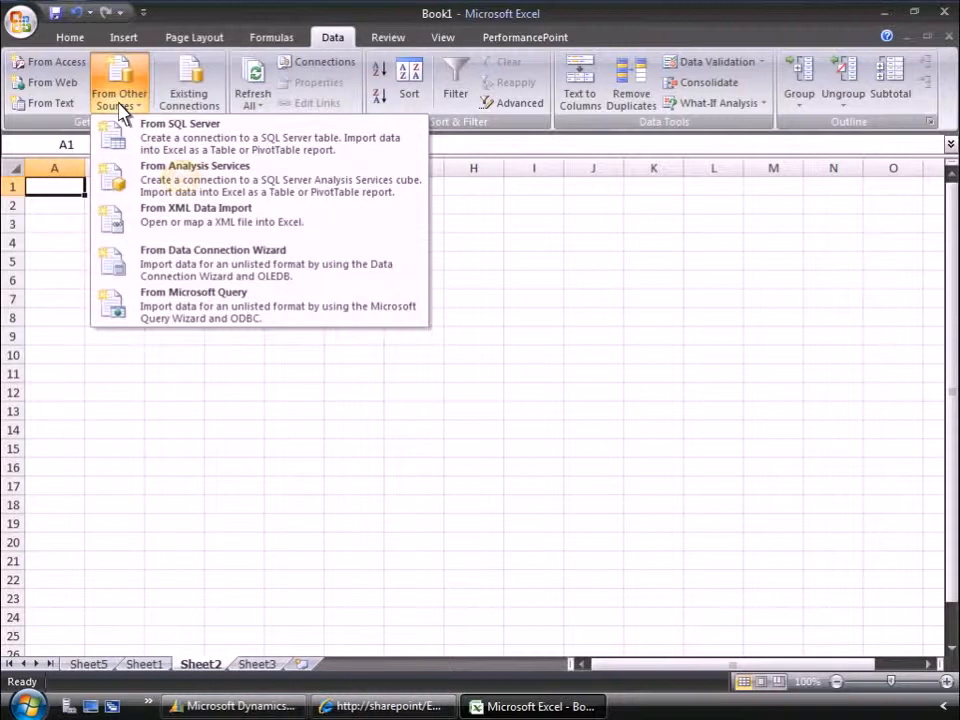
click(183, 188)
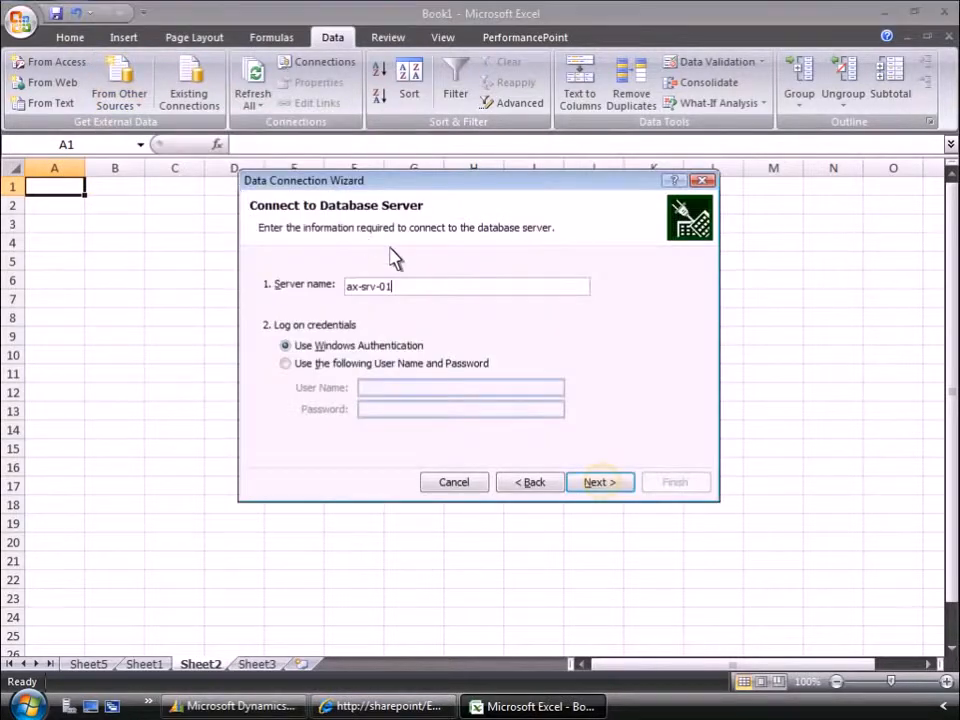
click(600, 482)
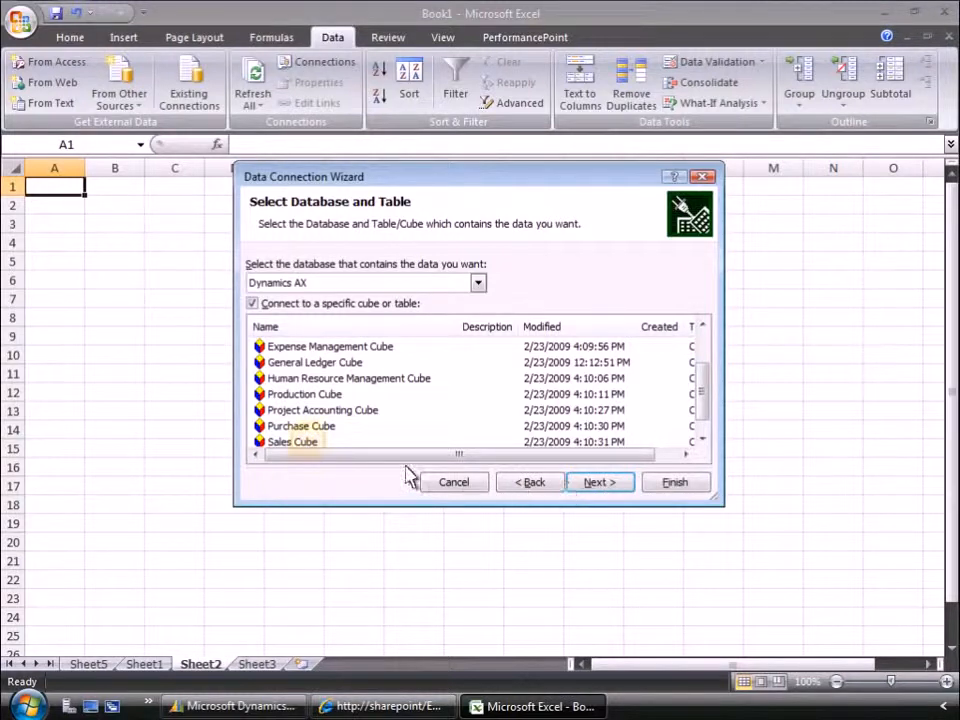
Choose the Sales Cube of the Dynamics AX database and import it as a PivotTable Report at cell A1 of the existing worksheet.
click(300, 442)
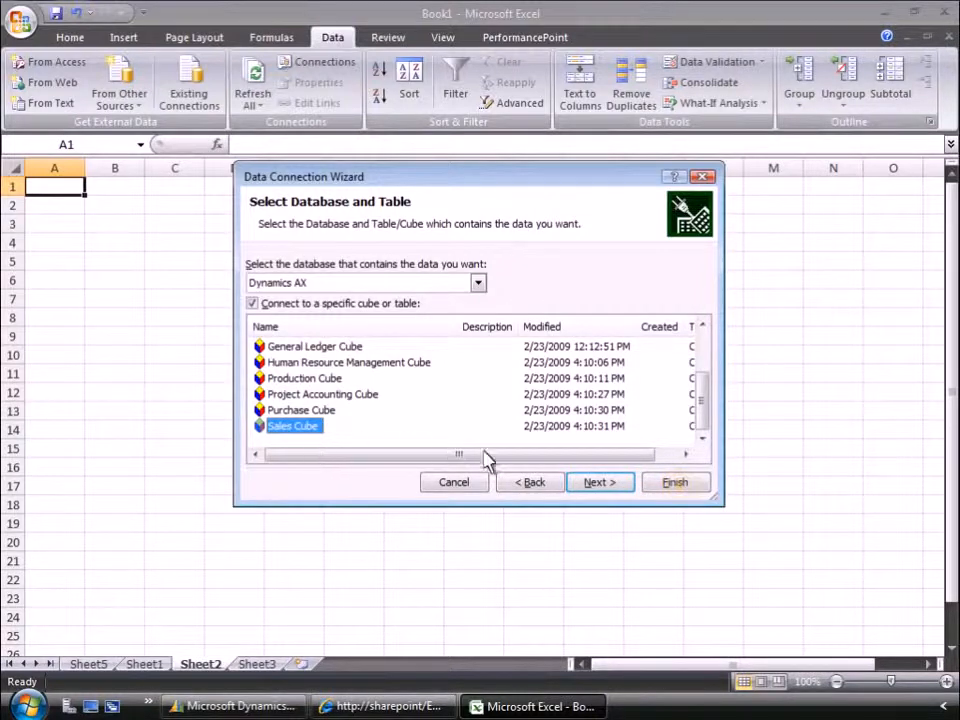
click(680, 497)
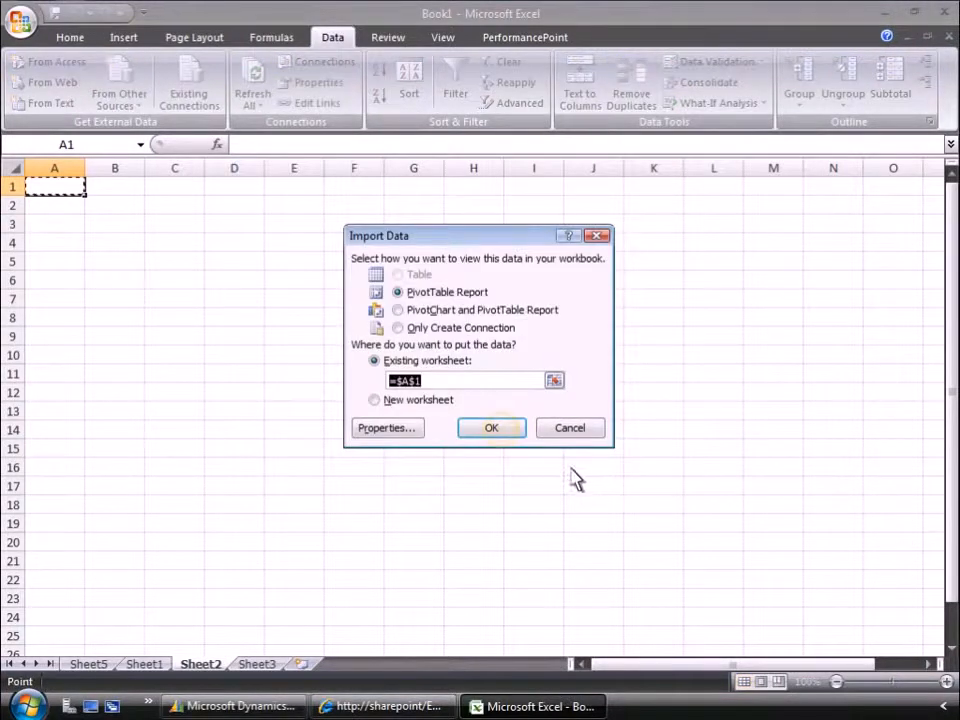
click(503, 437)
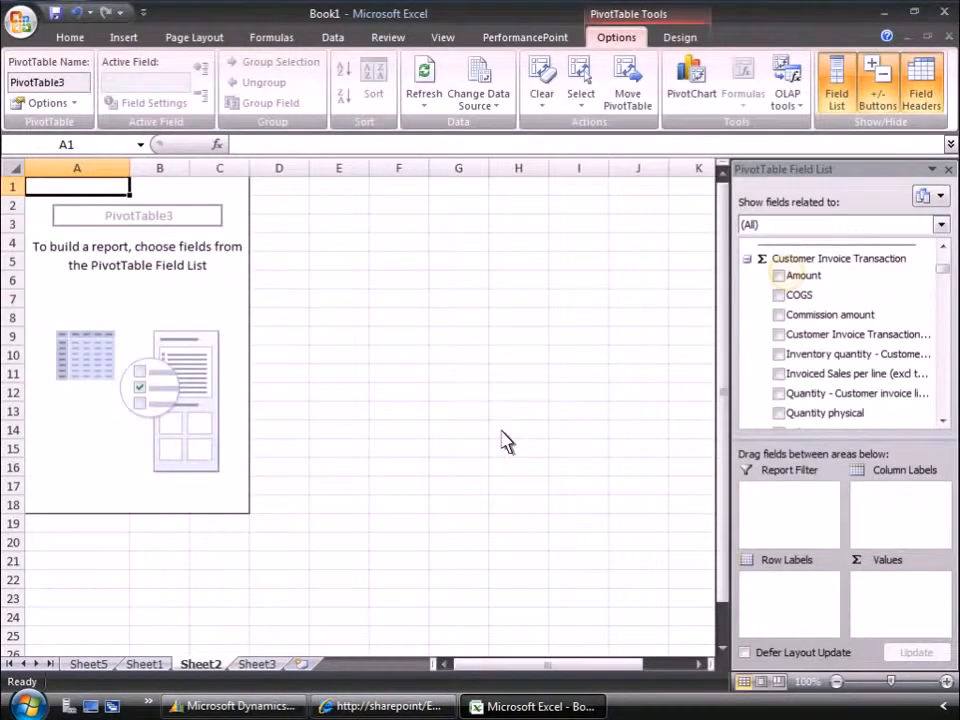
Summarize the Customer Invoice Transaction Amount by the Customers.Customer groups hierarchy as row labels in the PivotTable.
click(779, 276)
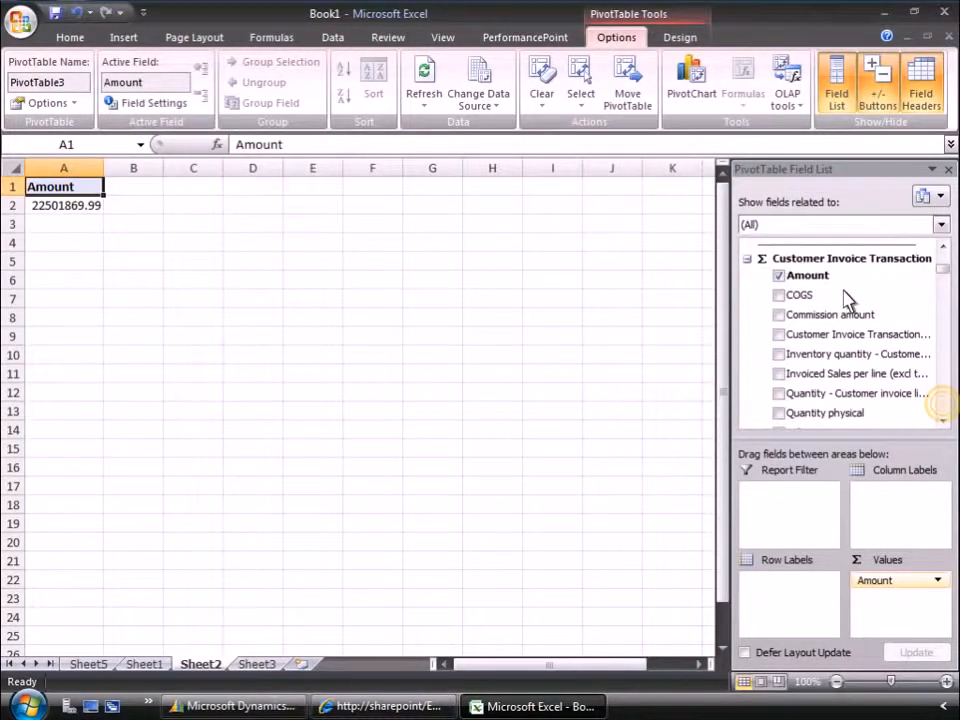
click(944, 408)
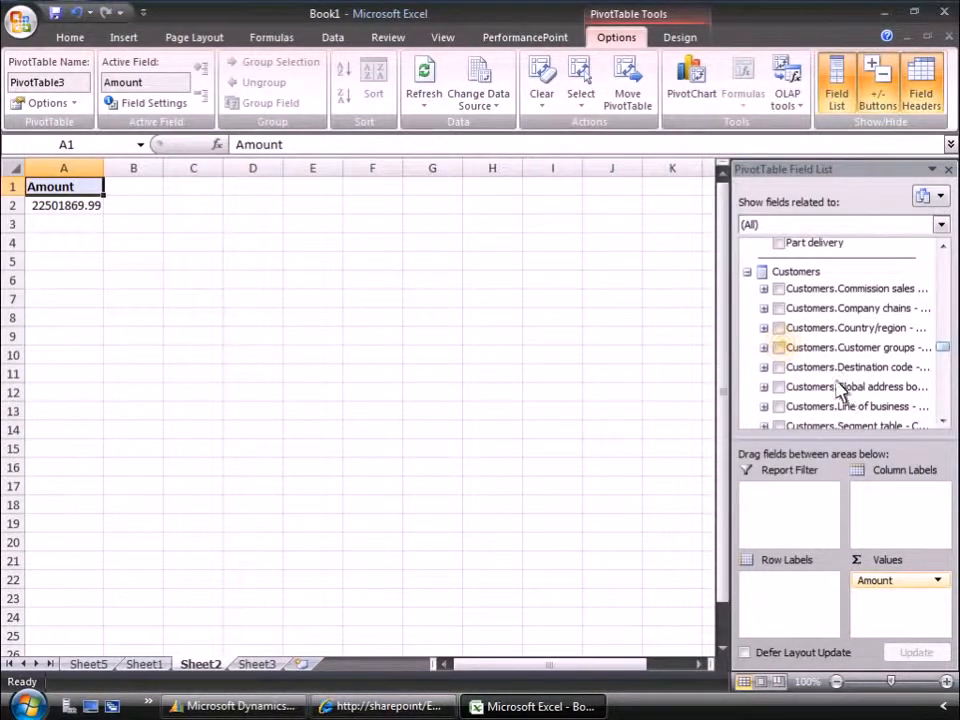
click(786, 348)
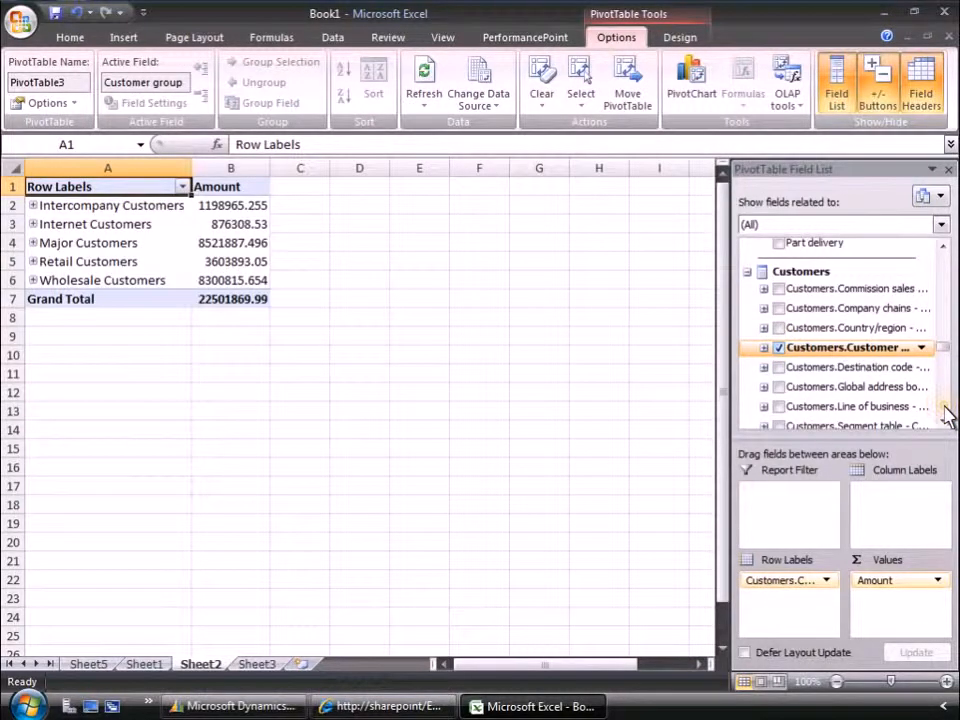
Break the amounts down by Item groups - Items in the rows and by the Time.Year - Quarter - Month hierarchy in the columns.
scroll(945, 407, down, 5)
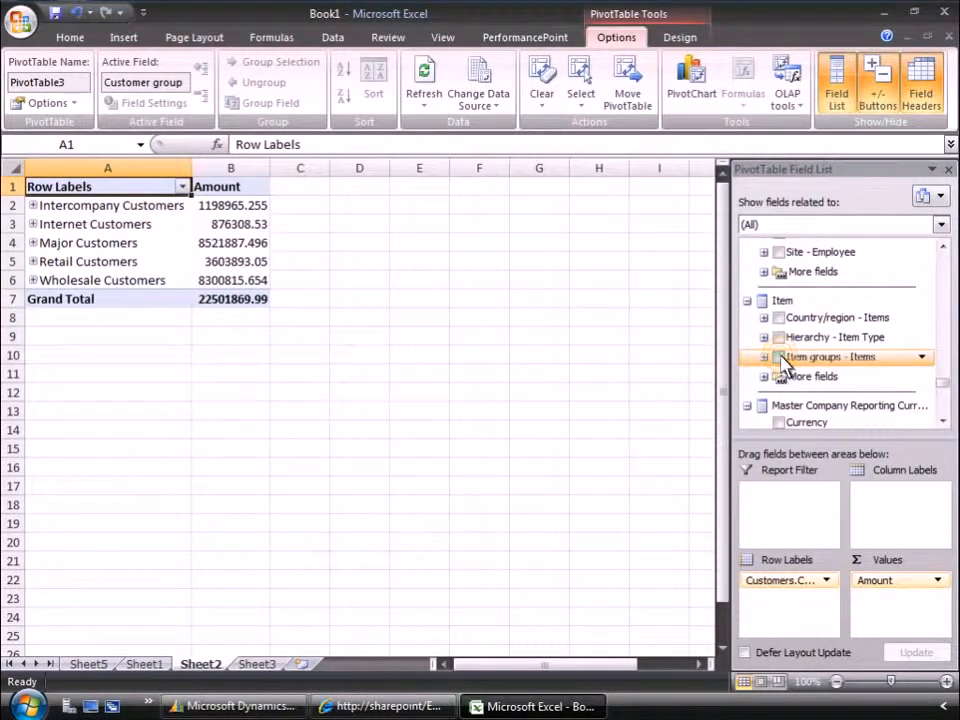
click(780, 357)
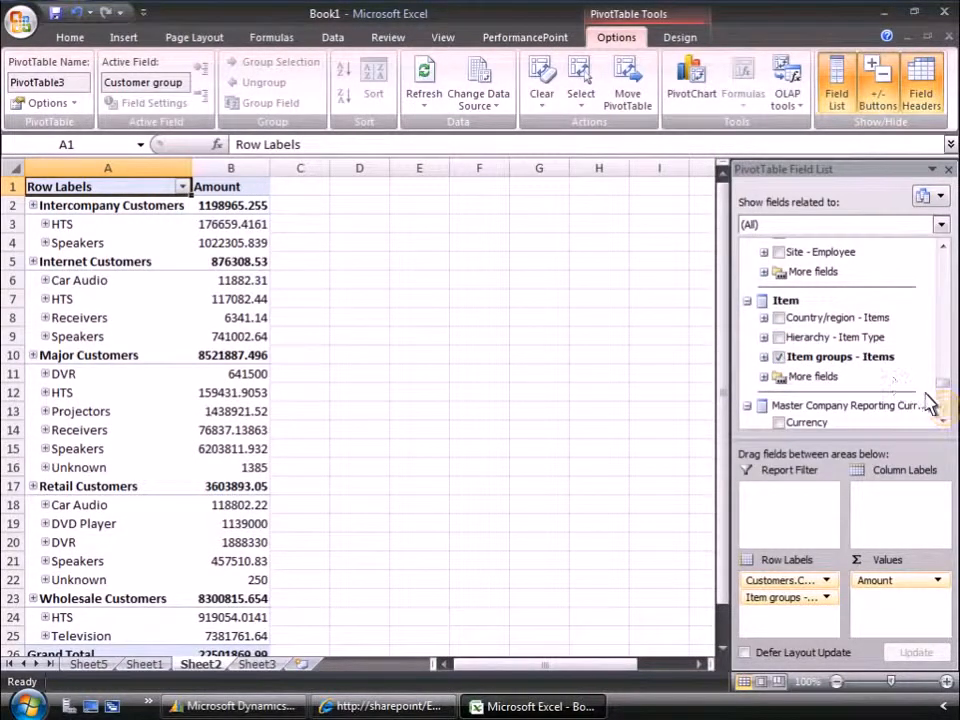
scroll(853, 381, down, 5)
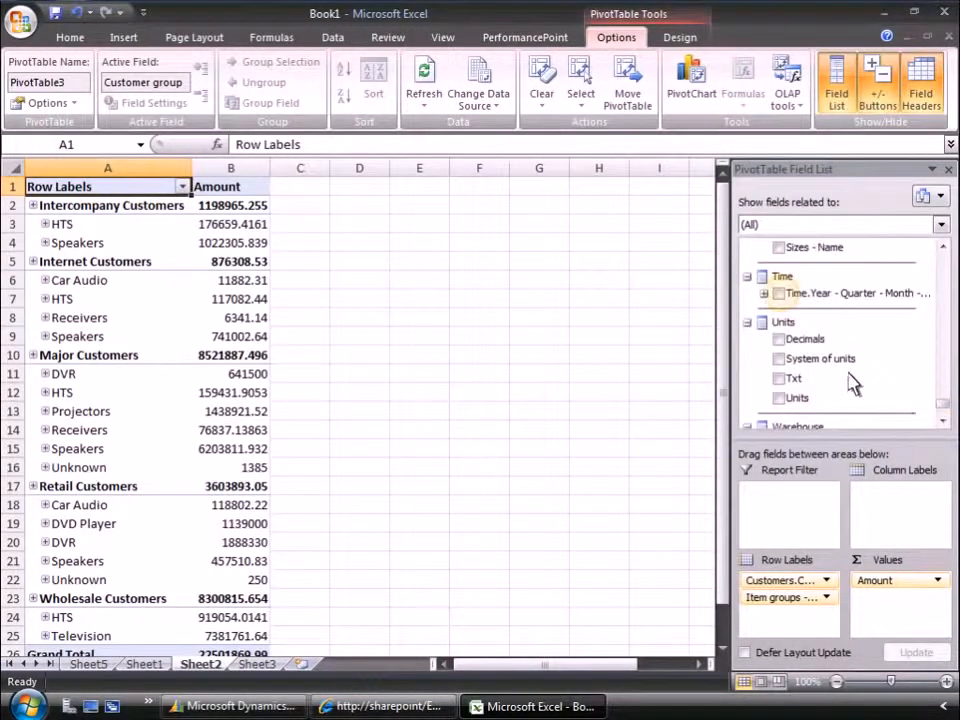
click(780, 293)
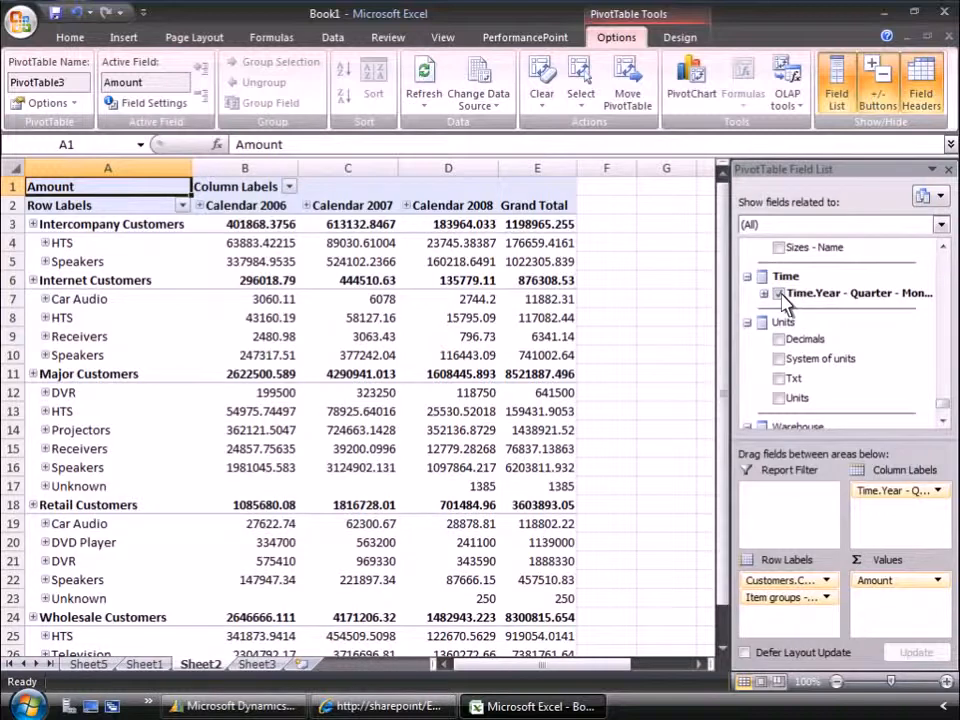